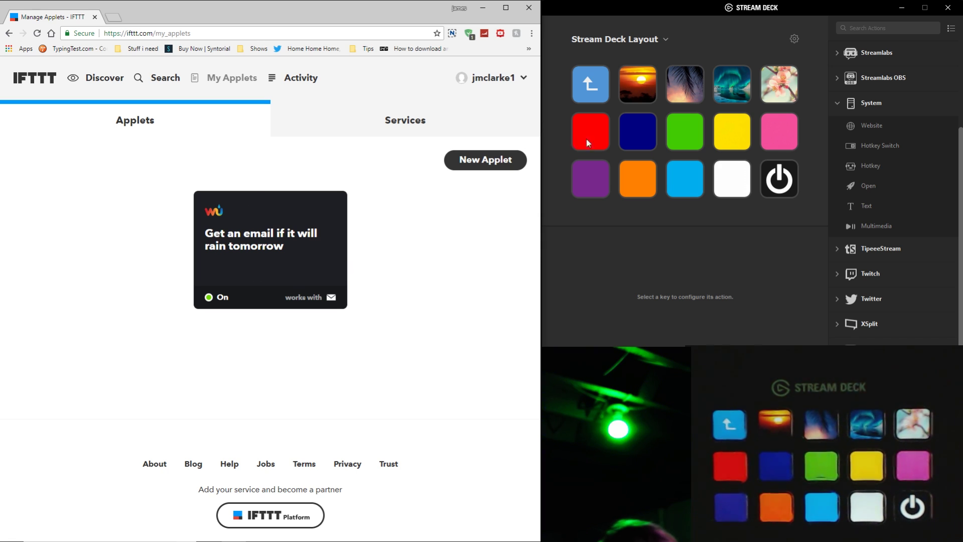
- Select the green key to view its System: Website action and IFTTT trigger URL
{"action": "left_click", "coordinate": [675, 134]}
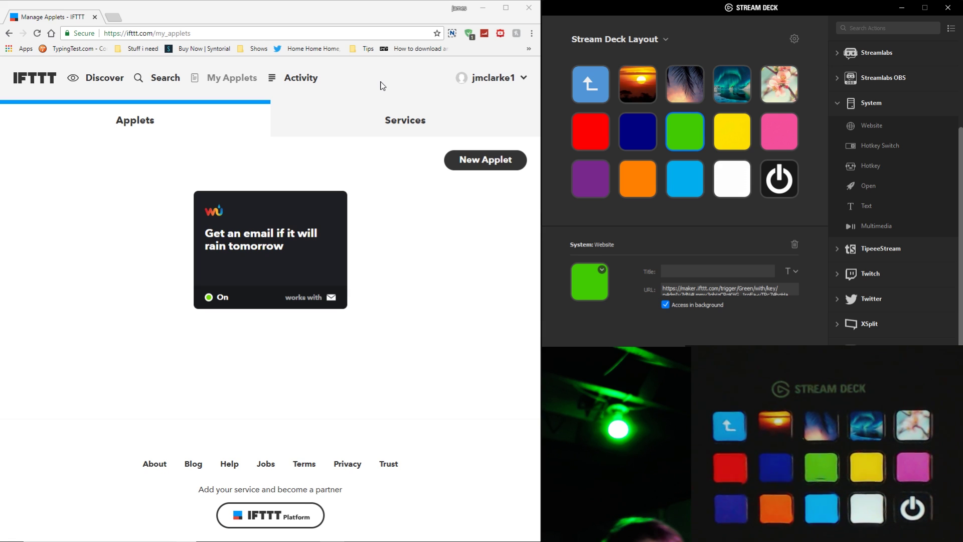
- Switch to the empty Default Profile and put a System > Website action on the centre key
{"action": "left_click", "coordinate": [606, 43]}
{"action": "left_click", "coordinate": [604, 65]}
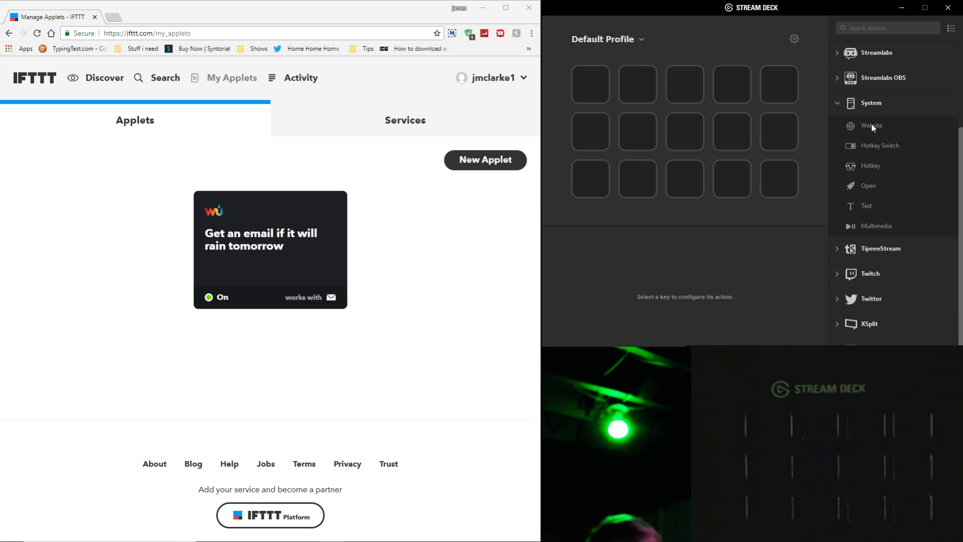
{"action": "left_click_drag", "start_coordinate": [871, 124], "coordinate": [676, 131]}
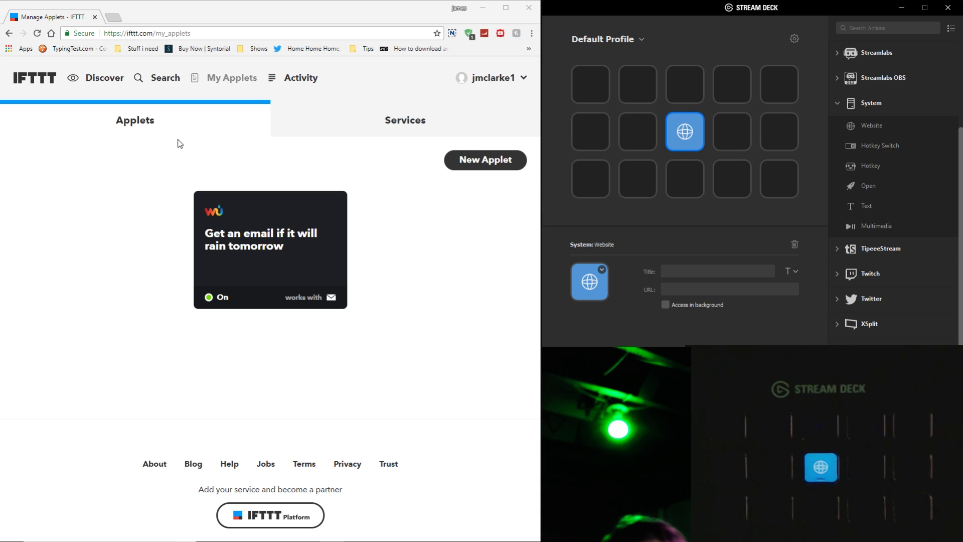
- Start a new applet and connect Webhooks as its trigger service
{"action": "left_click", "coordinate": [490, 167]}
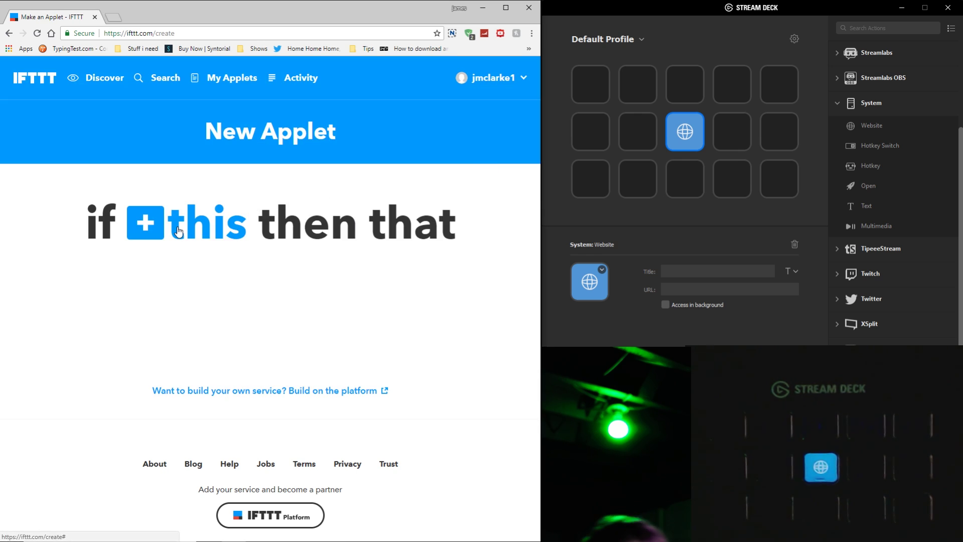
{"action": "left_click", "coordinate": [179, 232]}
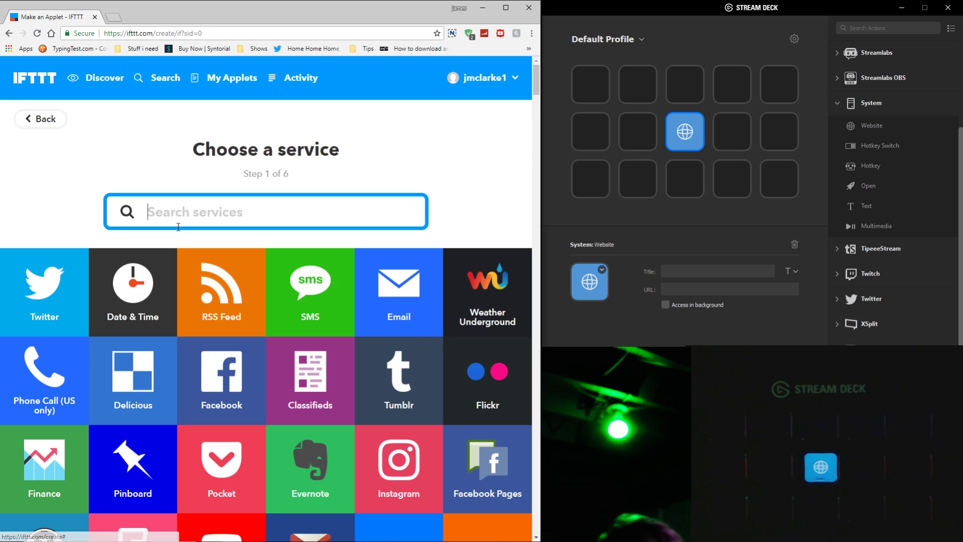
{"action": "type", "text": "webh"}
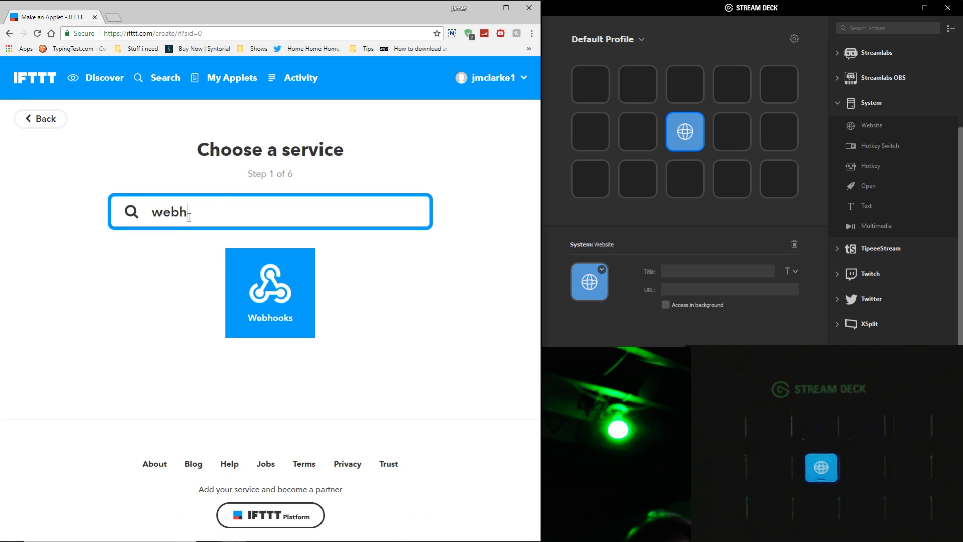
{"action": "left_click", "coordinate": [251, 294]}
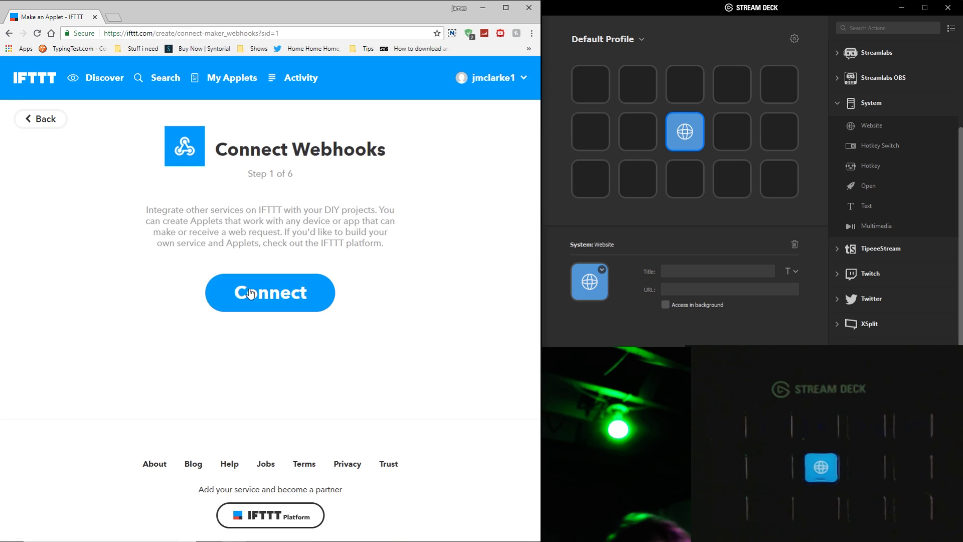
{"action": "left_click", "coordinate": [250, 293]}
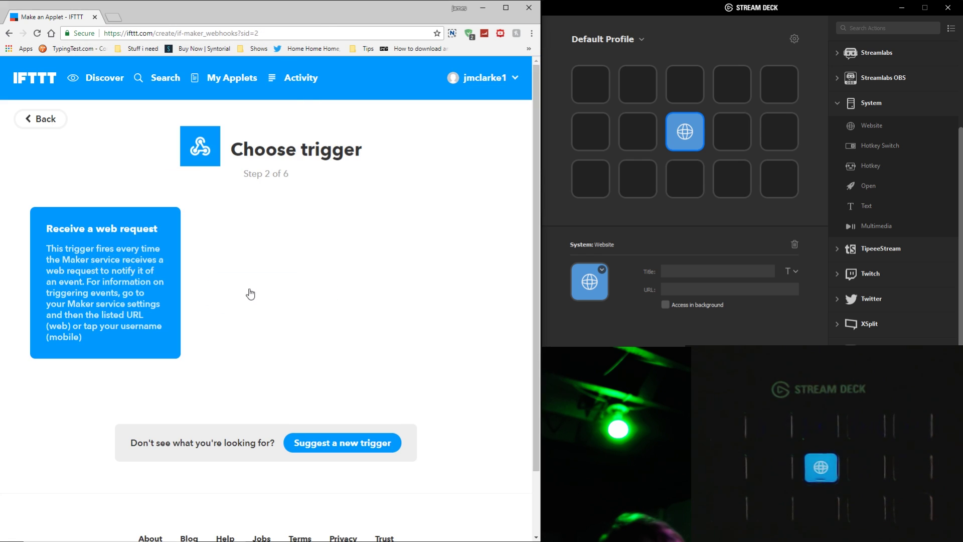
- Create a 'Receive a web request' trigger with event name Red
{"action": "left_click", "coordinate": [120, 271]}
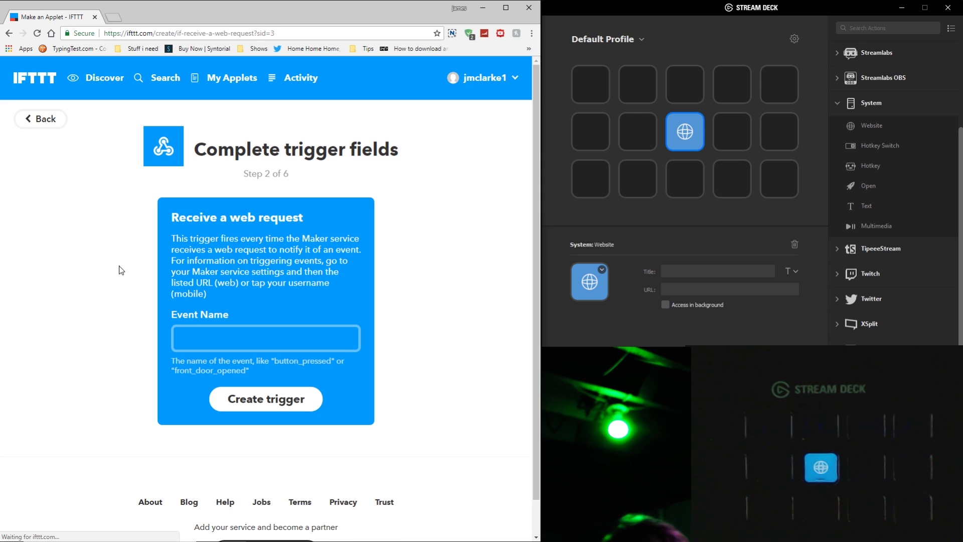
{"action": "left_click", "coordinate": [219, 335]}
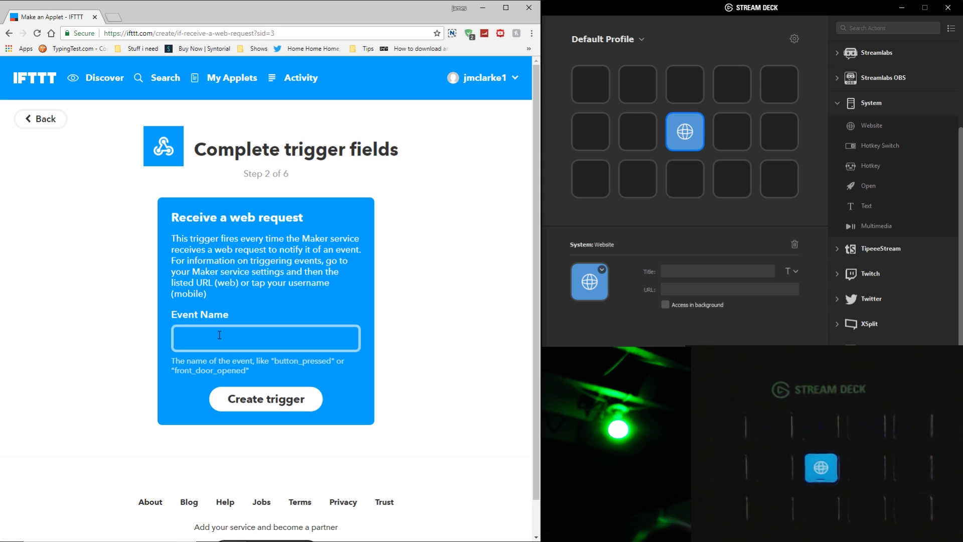
{"action": "type", "text": "Red"}
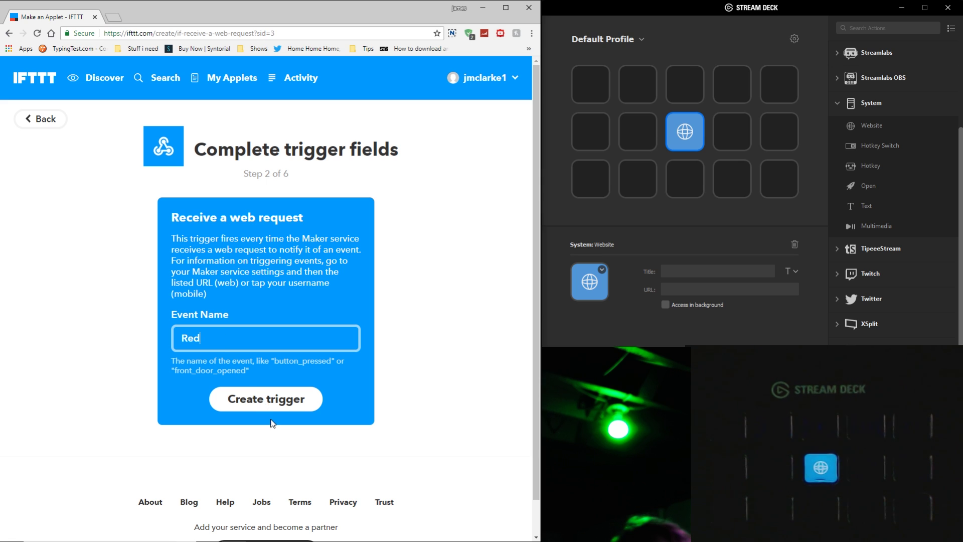
{"action": "left_click", "coordinate": [268, 403]}
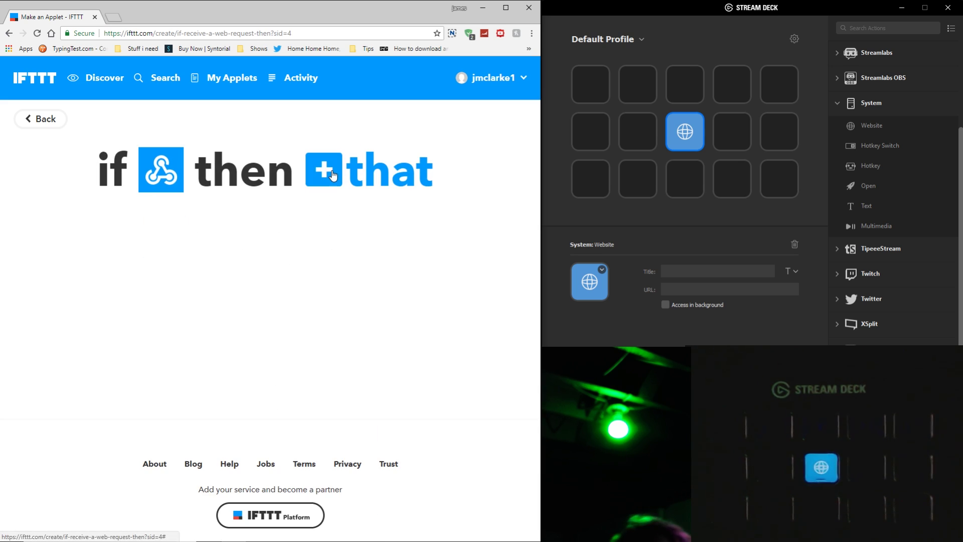
- Choose Philips Hue as the action service, connect it, and authorize IFTTT to control the lights
{"action": "left_click", "coordinate": [333, 175]}
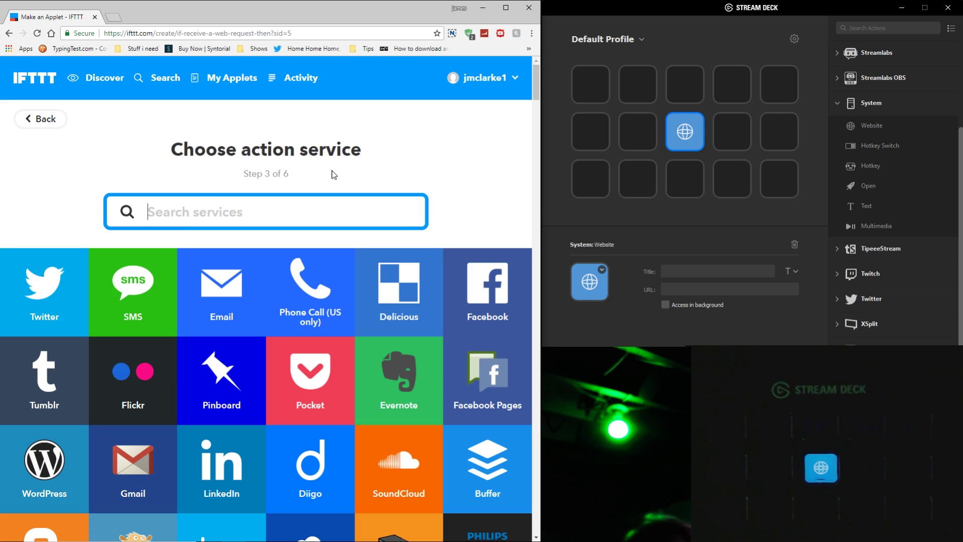
{"action": "type", "text": "hue"}
{"action": "left_click", "coordinate": [306, 278]}
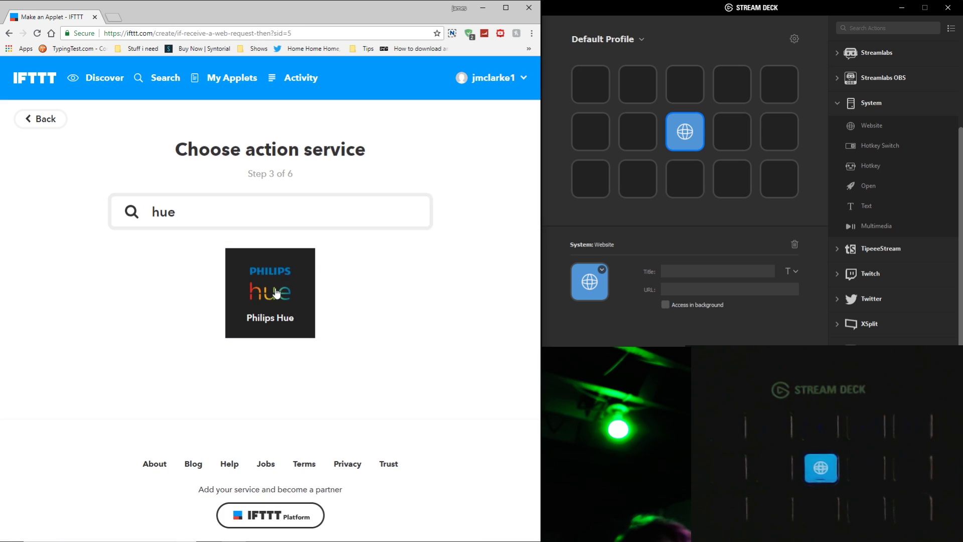
{"action": "left_click", "coordinate": [275, 292]}
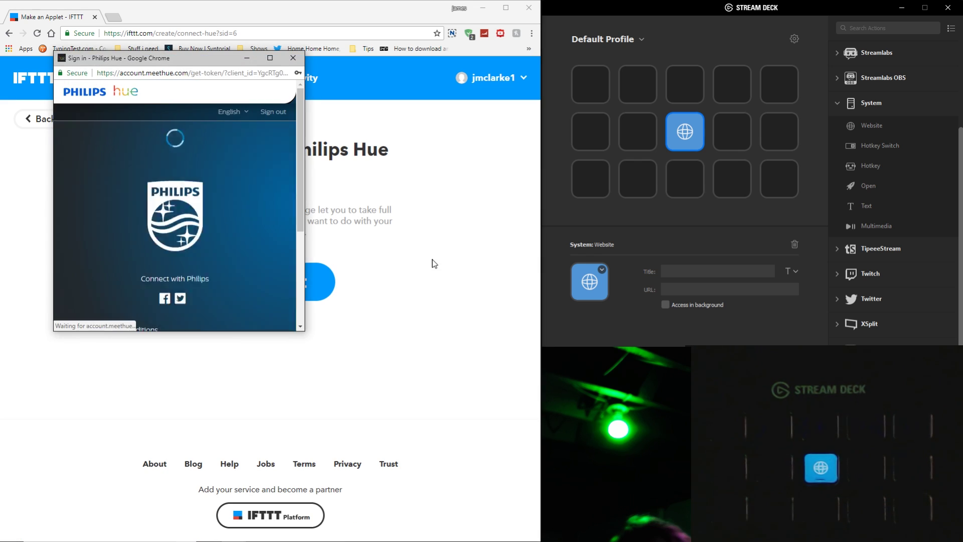
{"action": "left_click", "coordinate": [94, 260]}
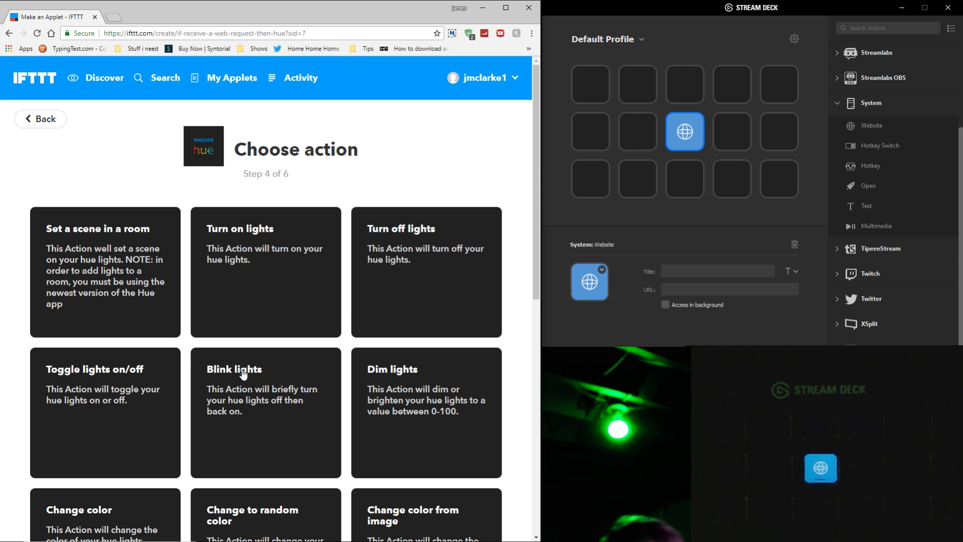
{"action": "scroll", "coordinate": [244, 374], "scroll_direction": "down", "scroll_amount": 2}
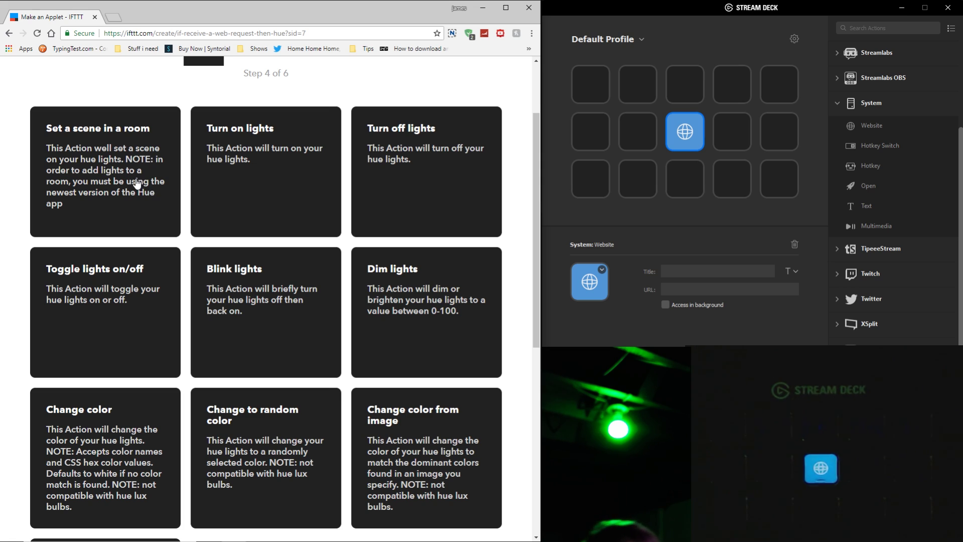
{"action": "scroll", "coordinate": [115, 320], "scroll_direction": "down", "scroll_amount": 1}
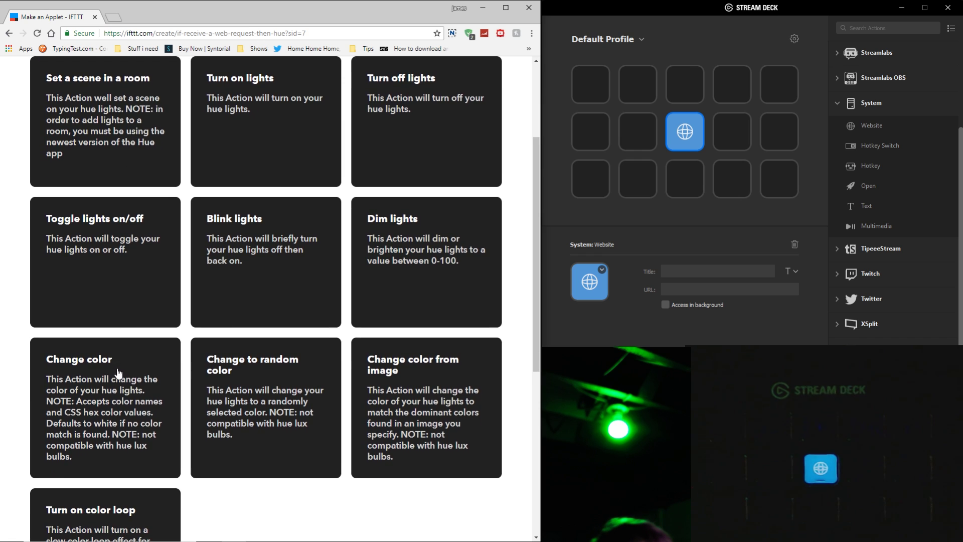
{"action": "left_click", "coordinate": [115, 390]}
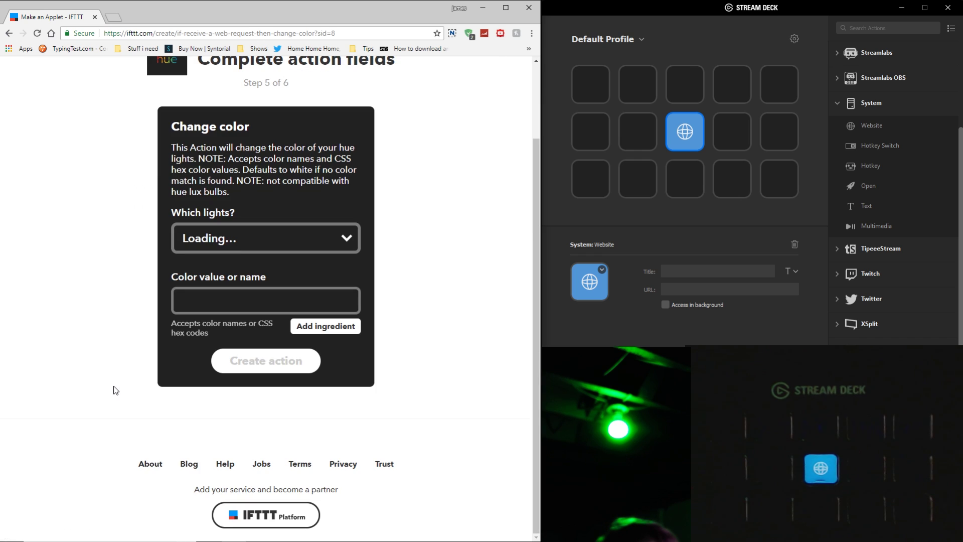
{"action": "left_click", "coordinate": [267, 244]}
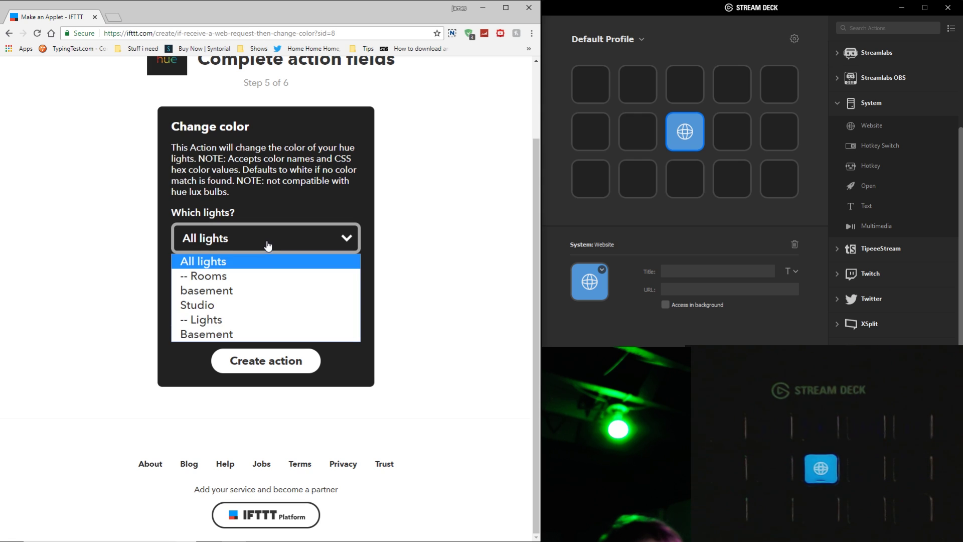
{"action": "left_click", "coordinate": [246, 311]}
{"action": "left_click", "coordinate": [250, 300]}
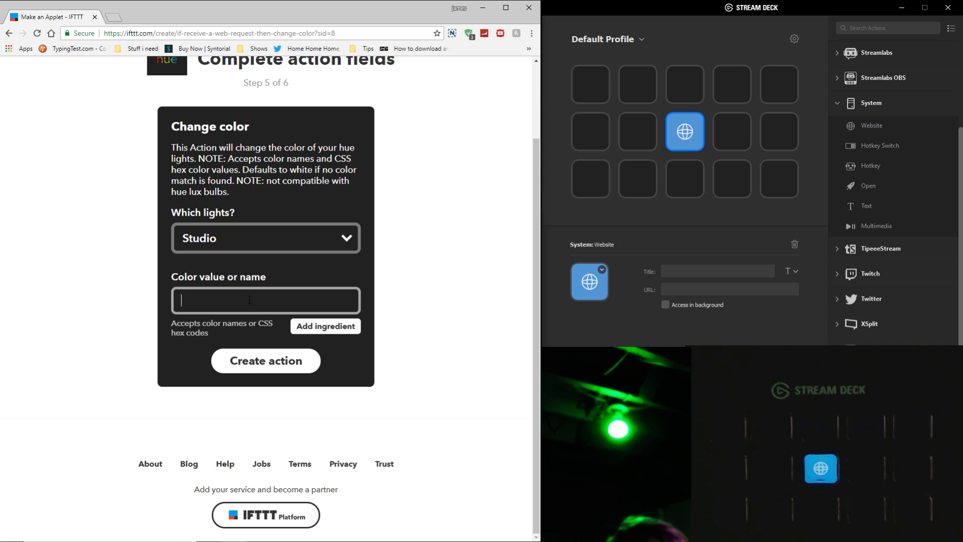
{"action": "type", "text": "Red"}
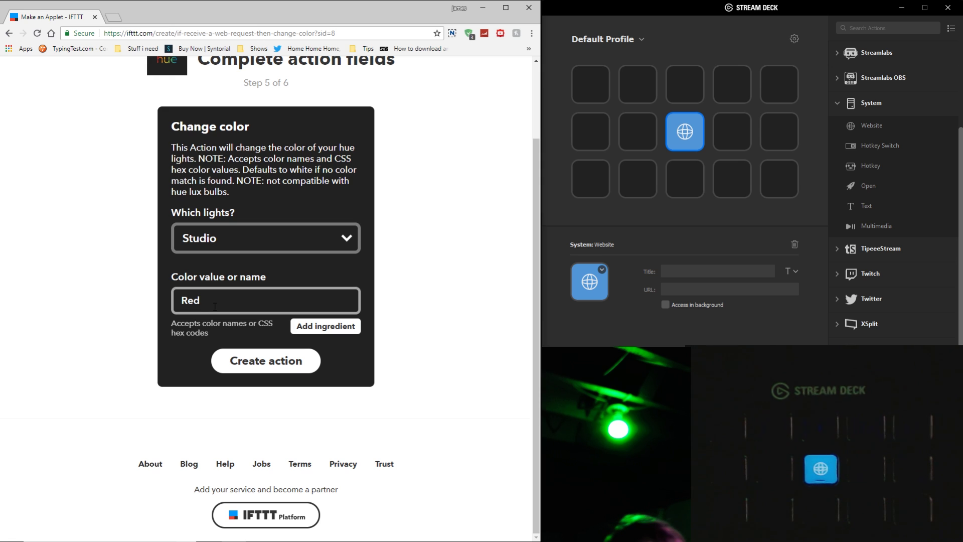
{"action": "key", "text": "alt+Left"}
- Set the Hue action to the Red scene, create it, and finish the applet
{"action": "scroll", "coordinate": [205, 255], "scroll_direction": "up", "scroll_amount": 9}
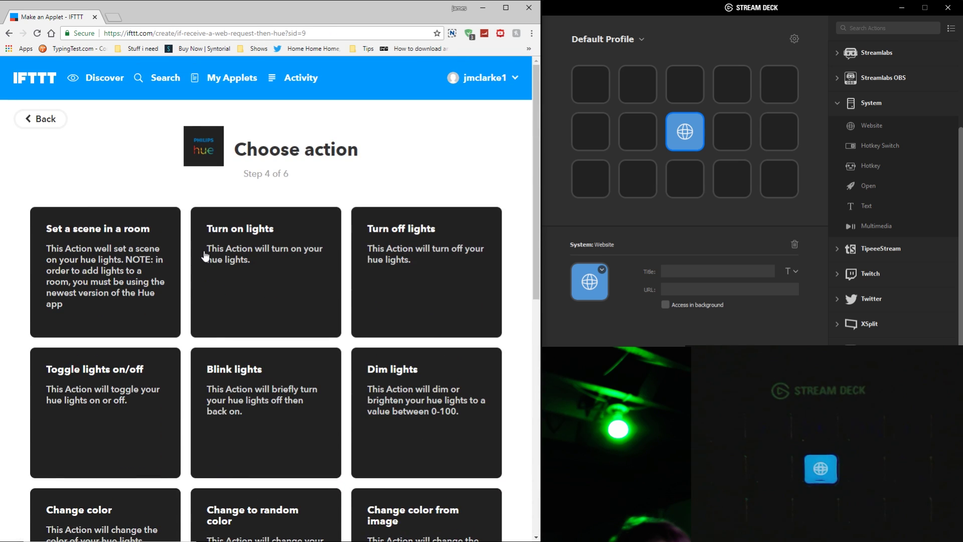
{"action": "left_click", "coordinate": [131, 256]}
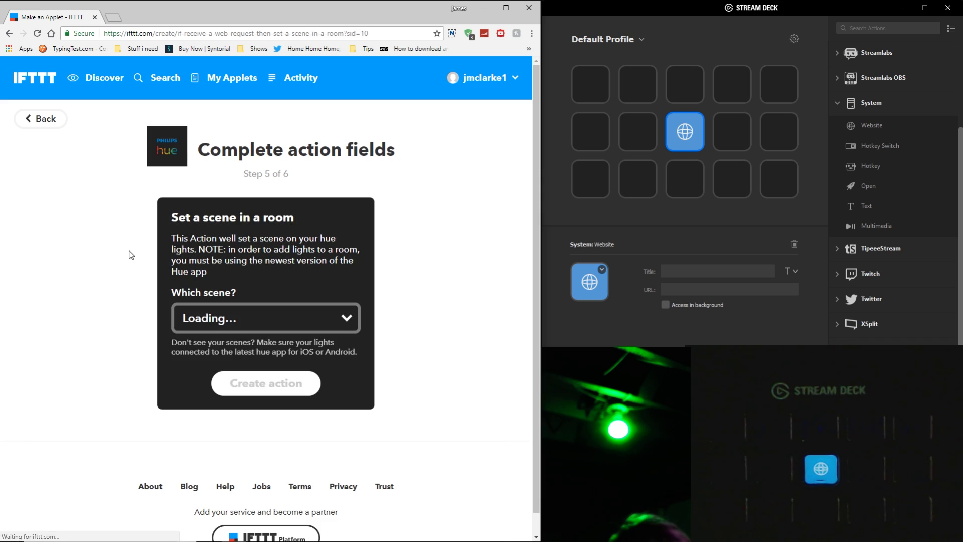
{"action": "left_click", "coordinate": [249, 318]}
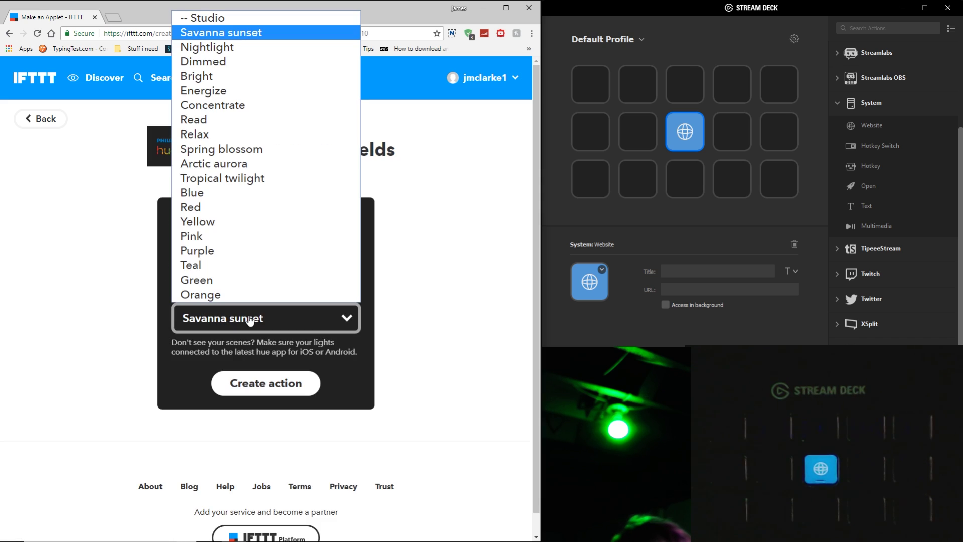
{"action": "left_click", "coordinate": [240, 207]}
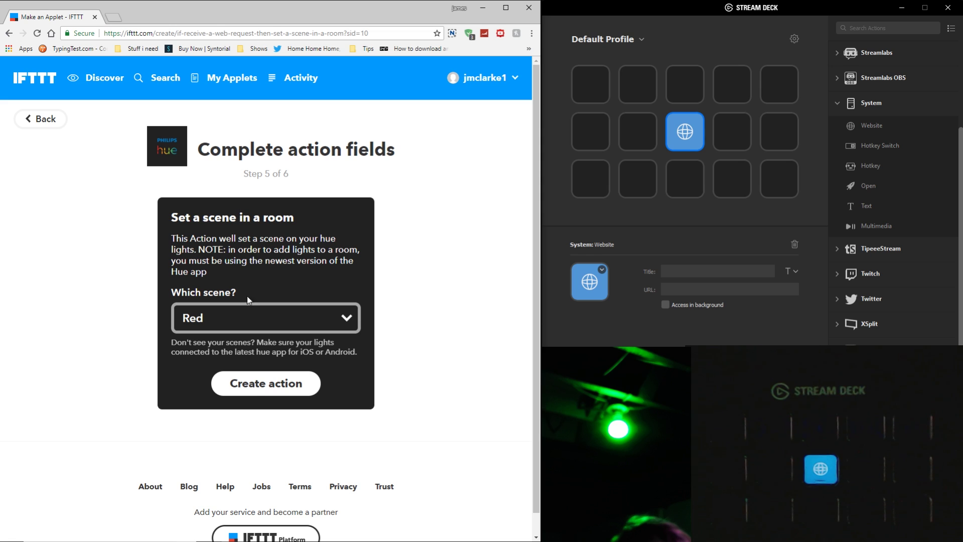
{"action": "left_click", "coordinate": [252, 397]}
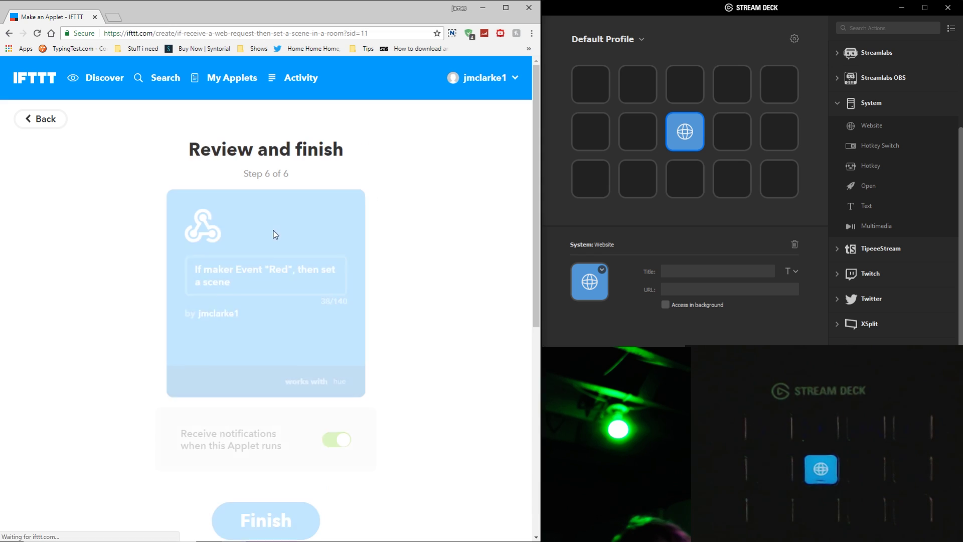
{"action": "scroll", "coordinate": [274, 231], "scroll_direction": "down", "scroll_amount": 2}
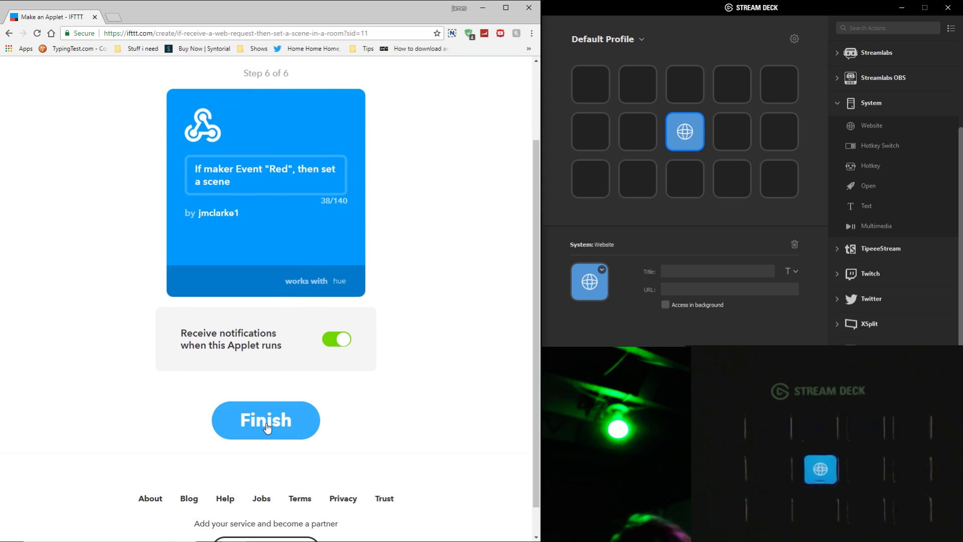
{"action": "left_click", "coordinate": [291, 405]}
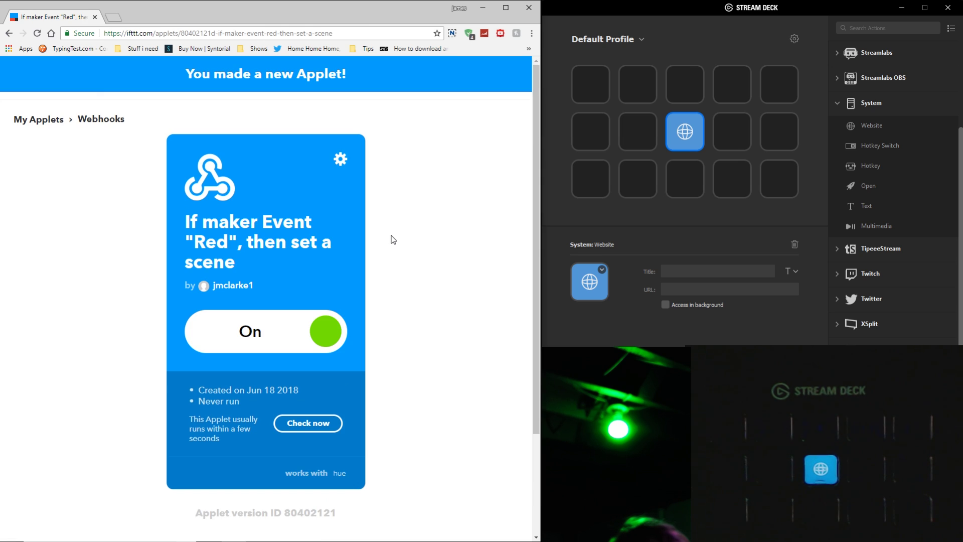
- Open the Webhooks documentation from My Applets > Services, enter Red as the event, and select the URL
{"action": "left_click", "coordinate": [52, 128]}
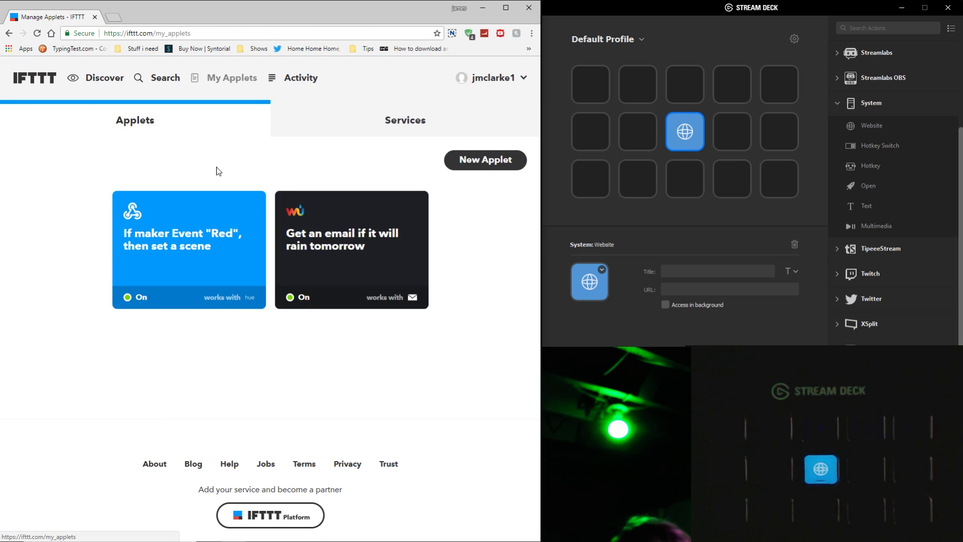
{"action": "left_click", "coordinate": [400, 131]}
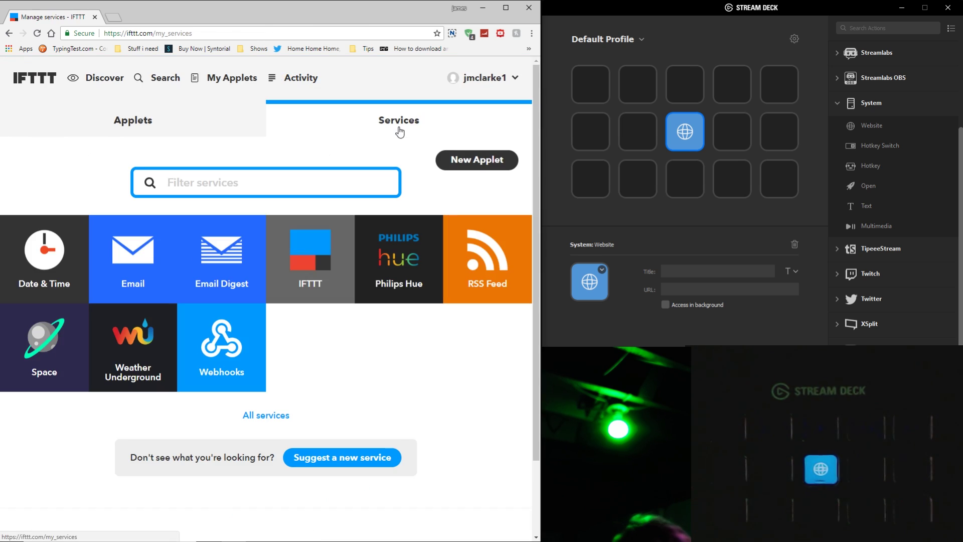
{"action": "left_click", "coordinate": [241, 340]}
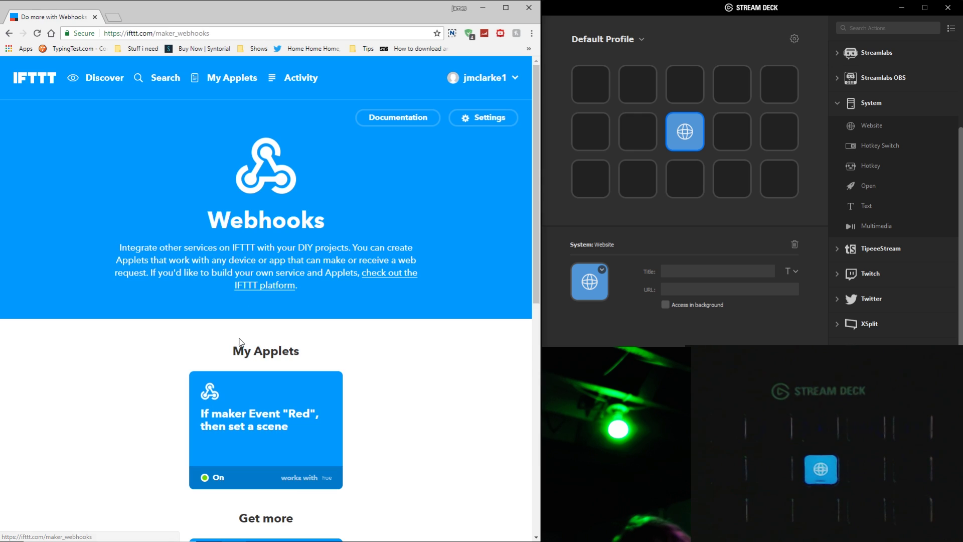
{"action": "left_click", "coordinate": [396, 117]}
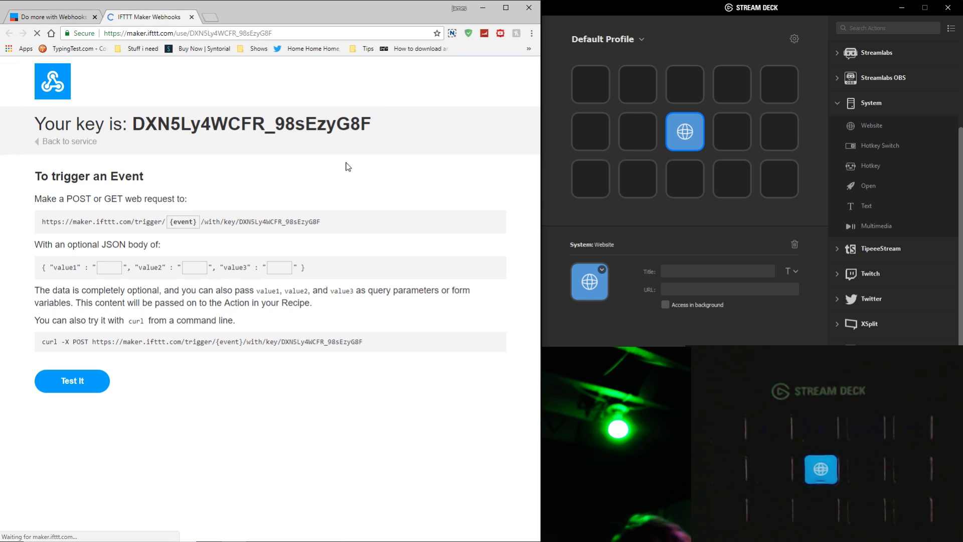
{"action": "left_click", "coordinate": [191, 227]}
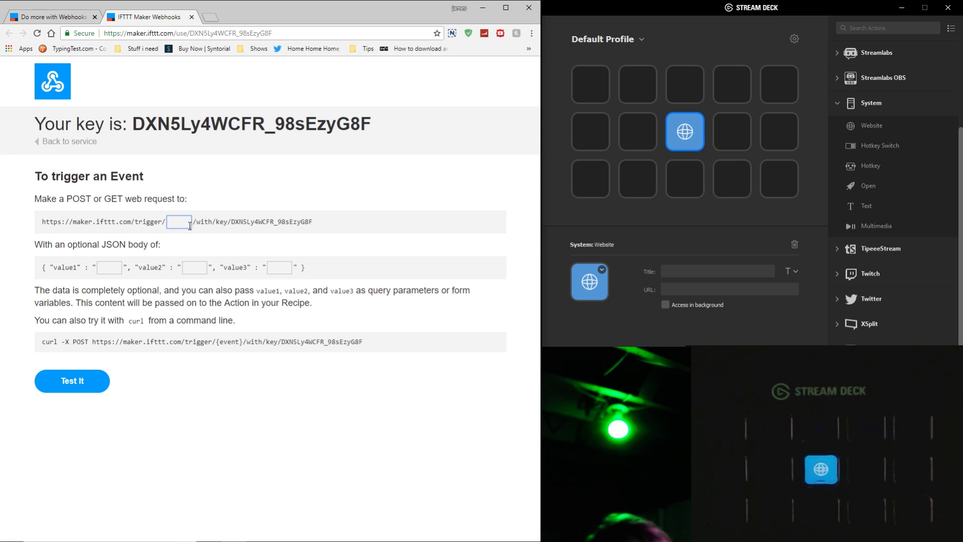
{"action": "type", "text": "Red"}
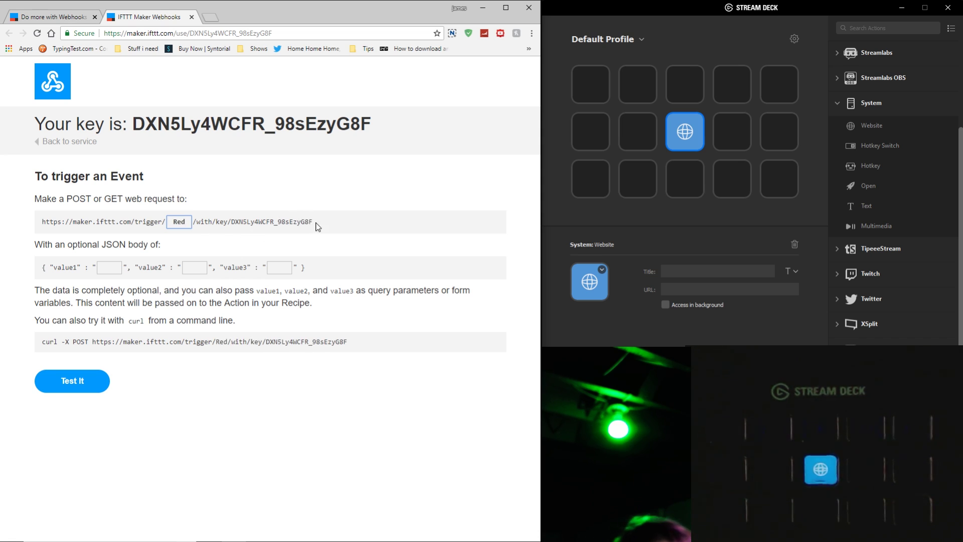
{"action": "left_click_drag", "start_coordinate": [313, 223], "coordinate": [39, 229]}
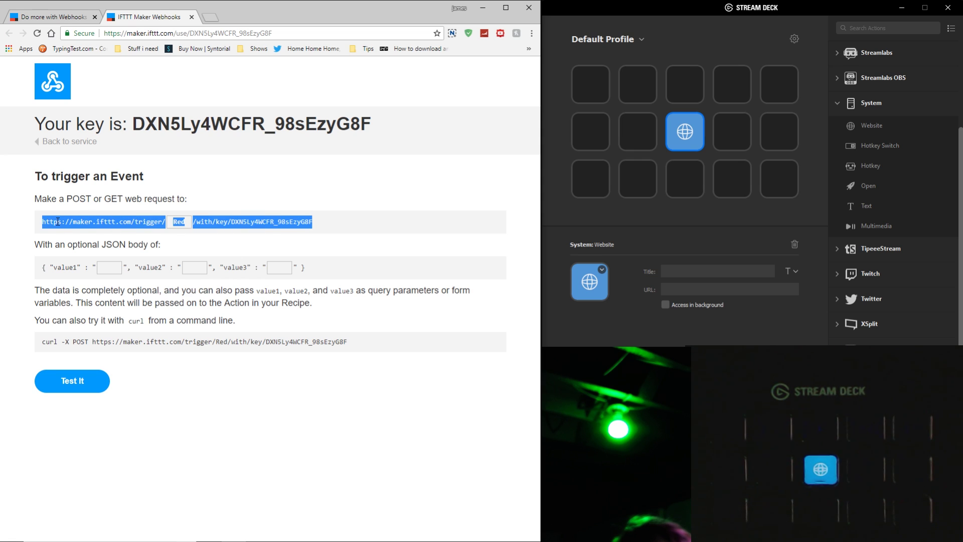
- Copy the Red trigger URL, send a test event to turn the light red, and copy it again
{"action": "right_click", "coordinate": [56, 221]}
{"action": "left_click", "coordinate": [70, 231]}
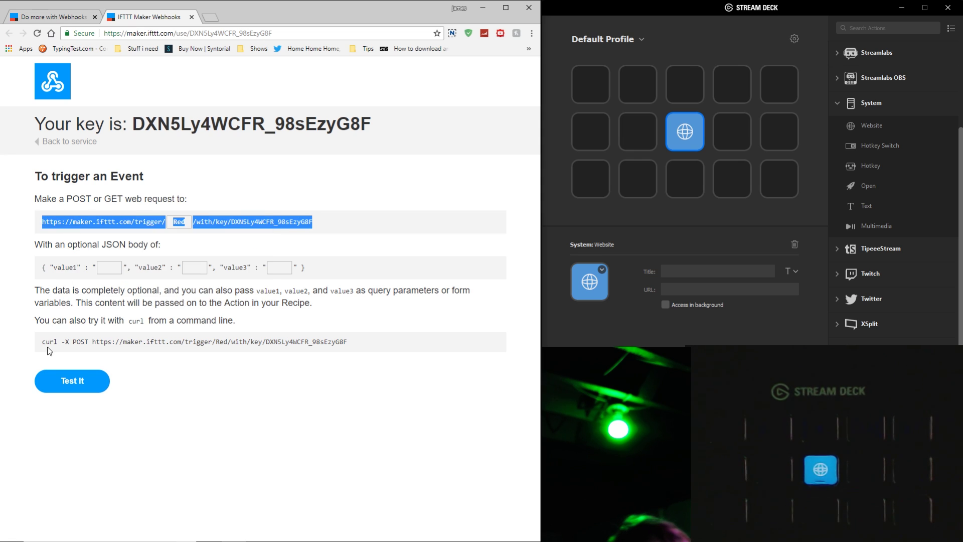
{"action": "left_click", "coordinate": [75, 392]}
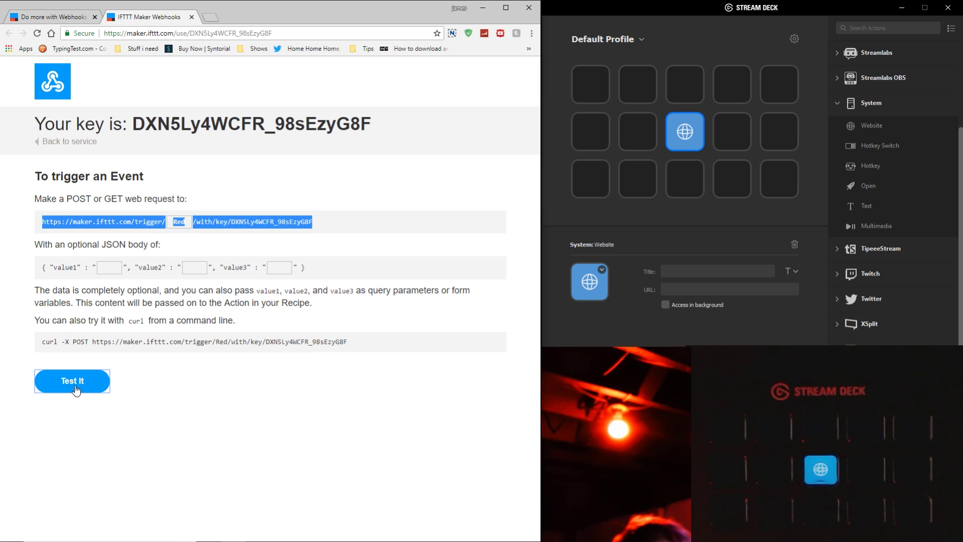
{"action": "left_click", "coordinate": [542, 173]}
{"action": "right_click", "coordinate": [249, 222]}
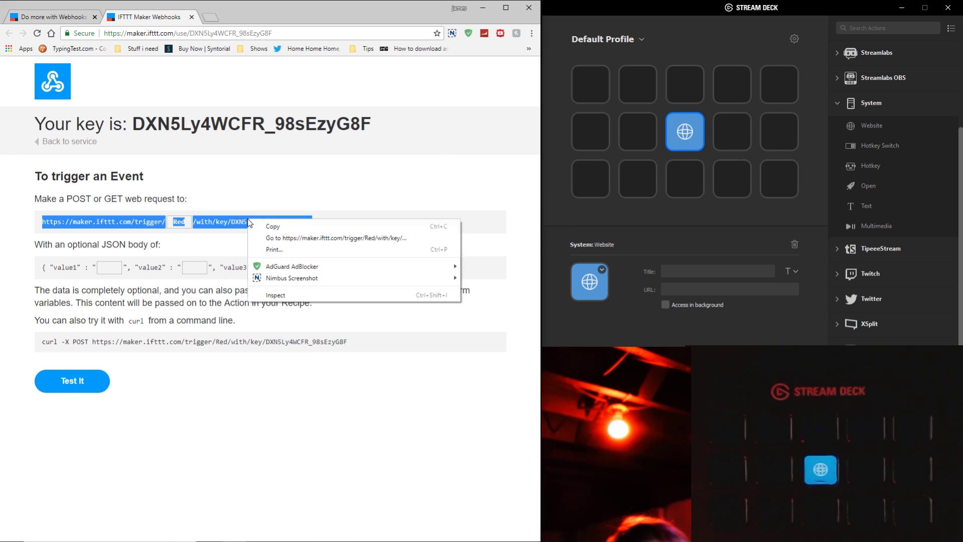
{"action": "left_click", "coordinate": [273, 226]}
- Paste the Red trigger URL into the key's Website action and enable Access in background
{"action": "left_click", "coordinate": [693, 133]}
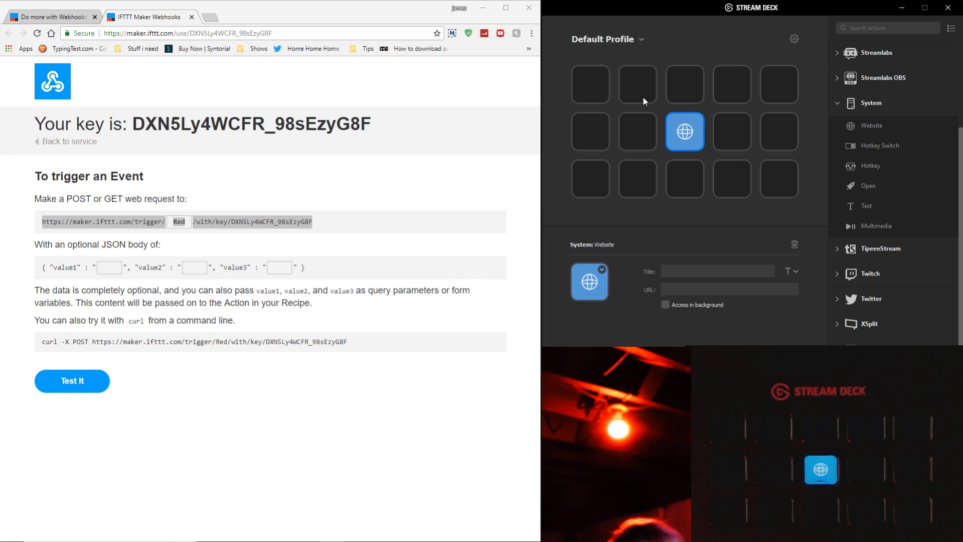
{"action": "right_click", "coordinate": [685, 292]}
{"action": "left_click", "coordinate": [702, 337]}
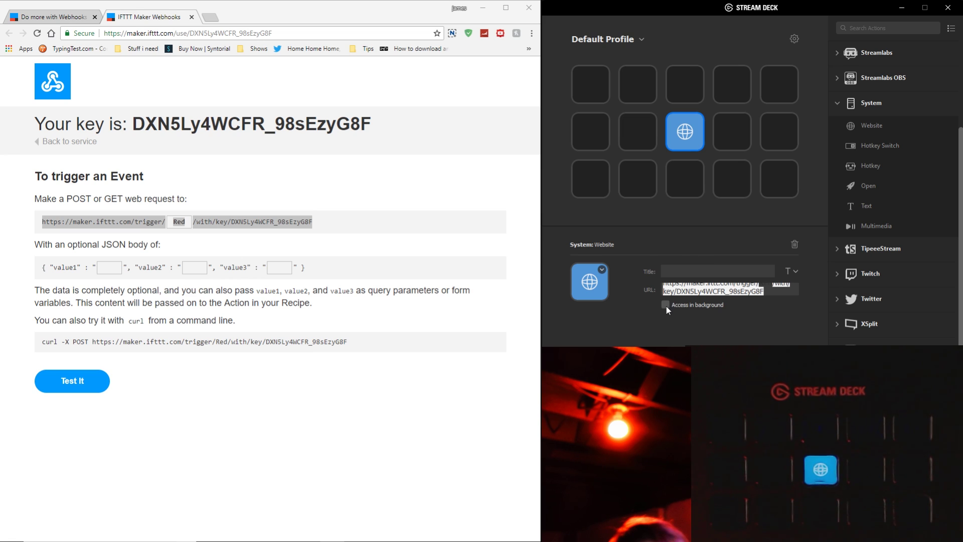
{"action": "left_click", "coordinate": [665, 305]}
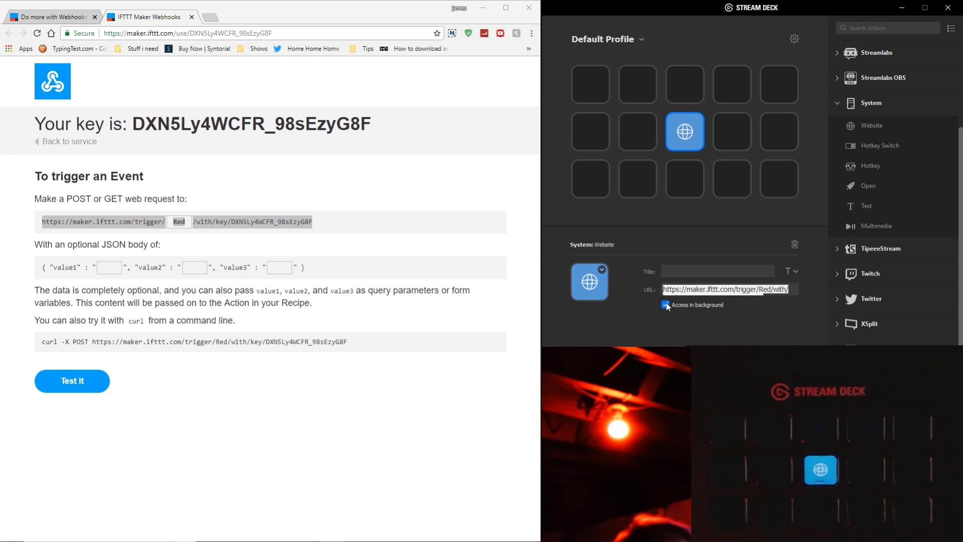
- Set the key icon to red-180x180.png
{"action": "left_click", "coordinate": [585, 285]}
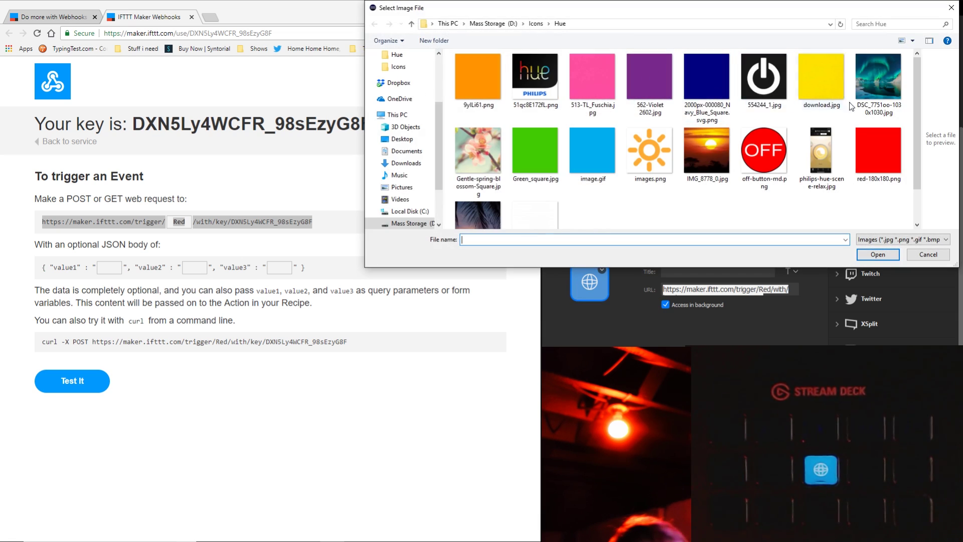
{"action": "double_click", "coordinate": [878, 151]}
{"action": "left_click", "coordinate": [597, 39]}
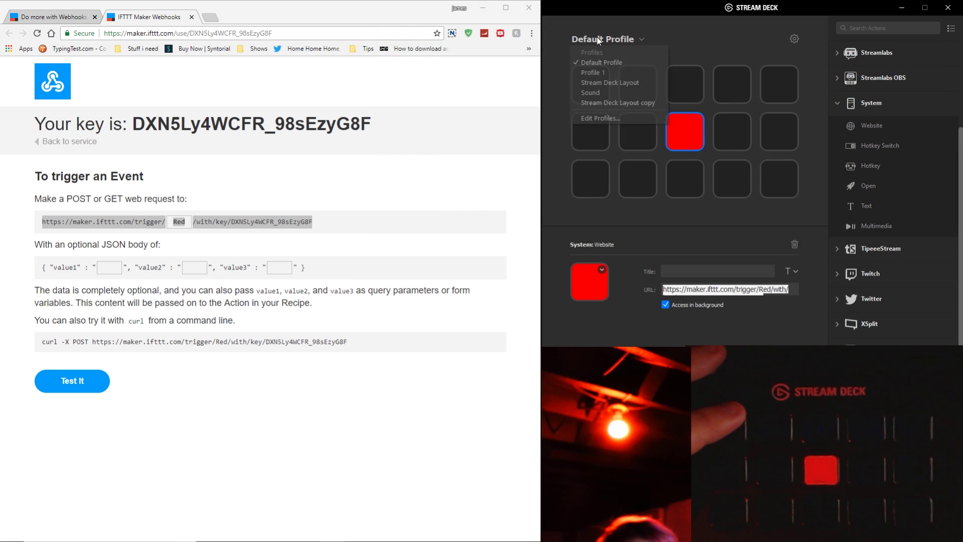
{"action": "left_click", "coordinate": [606, 83]}
{"action": "double_click", "coordinate": [589, 179]}
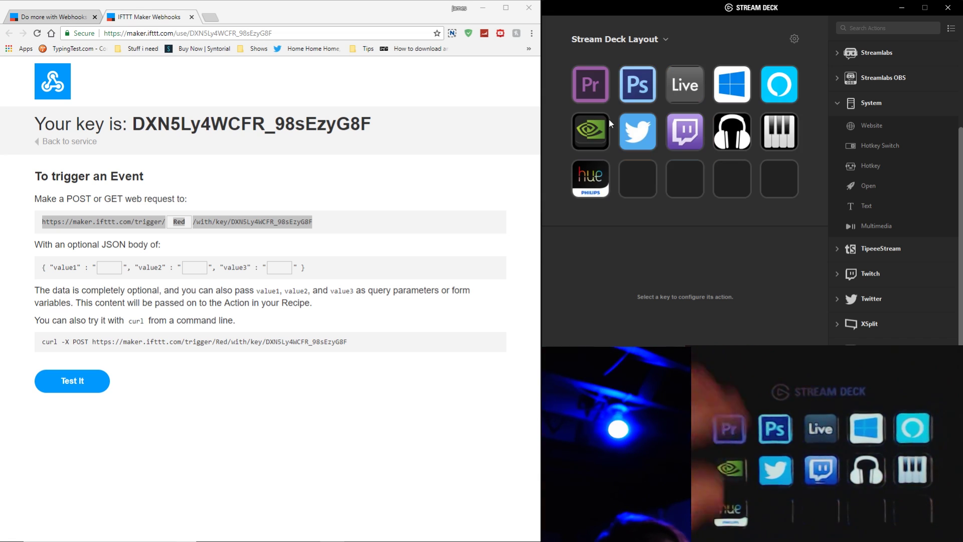
{"action": "left_click", "coordinate": [601, 38]}
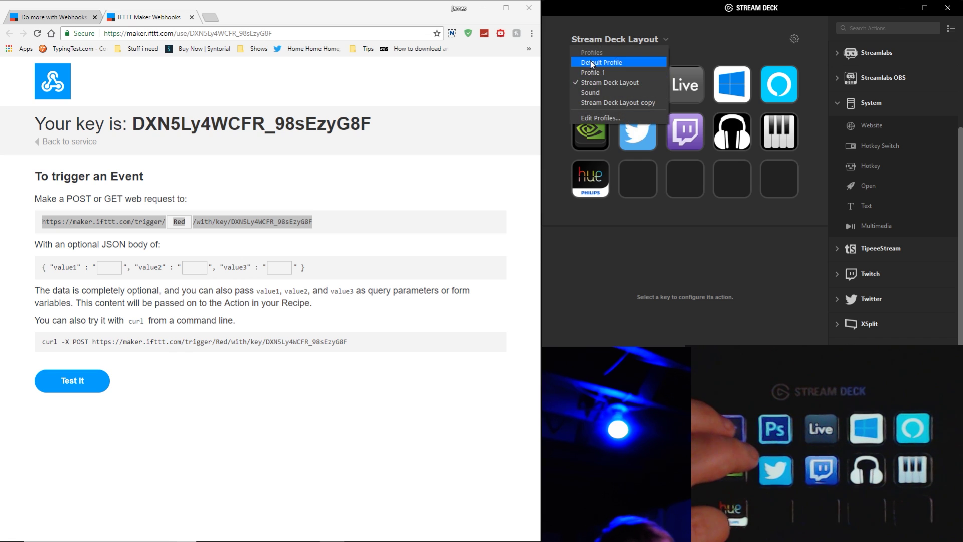
{"action": "left_click", "coordinate": [591, 62]}
{"action": "left_click", "coordinate": [691, 137]}
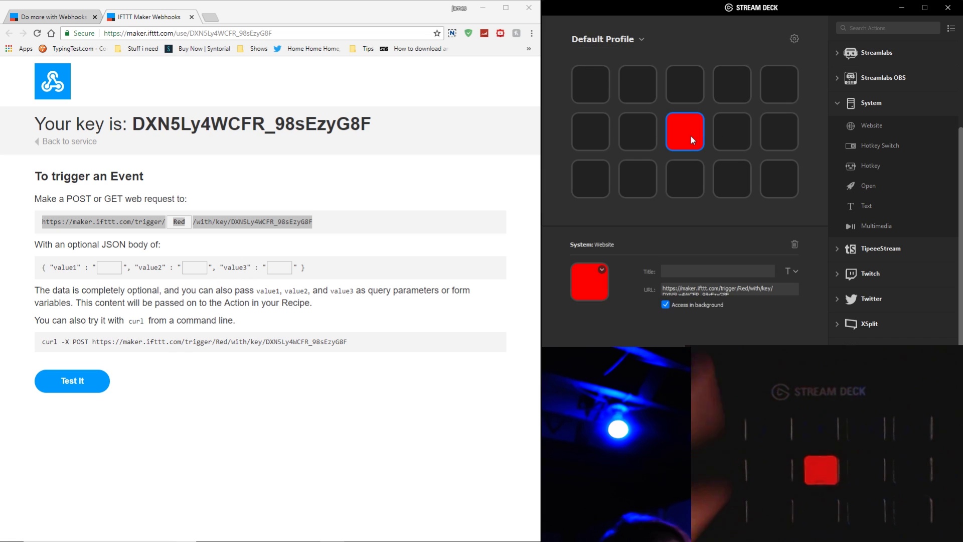